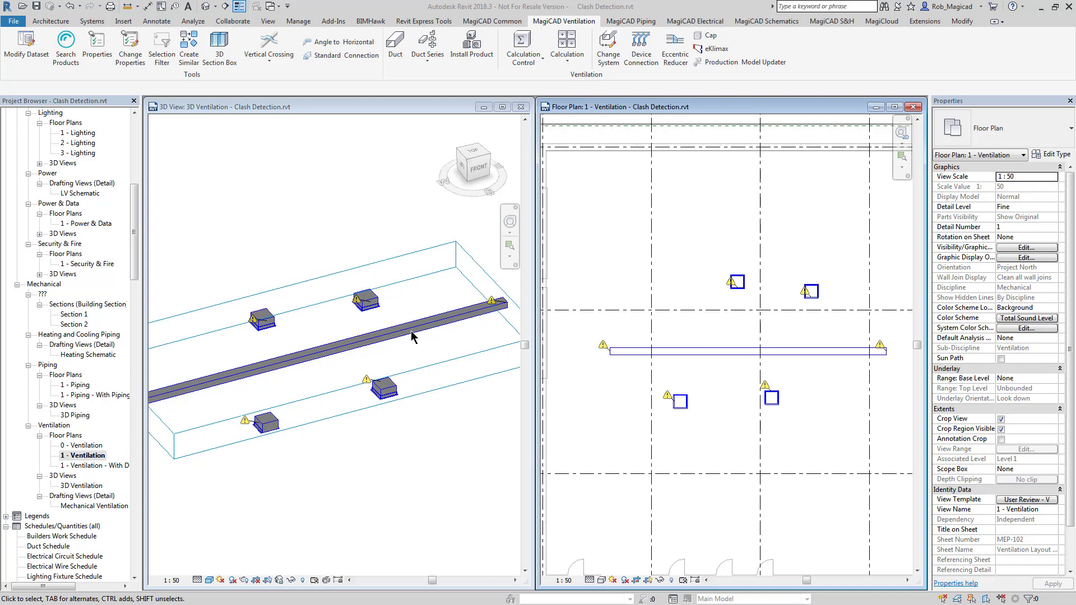
- Examine the main duct and the four unconnected air terminals from several angles in the 3D and plan views
{"action": "middle_click_drag", "start_coordinate": [412, 335], "coordinate": [303, 409], "text": "shift"}
{"action": "scroll", "coordinate": [426, 400], "scroll_direction": "up", "scroll_amount": 2}
{"action": "middle_click_drag", "start_coordinate": [388, 410], "coordinate": [219, 245], "text": "shift"}
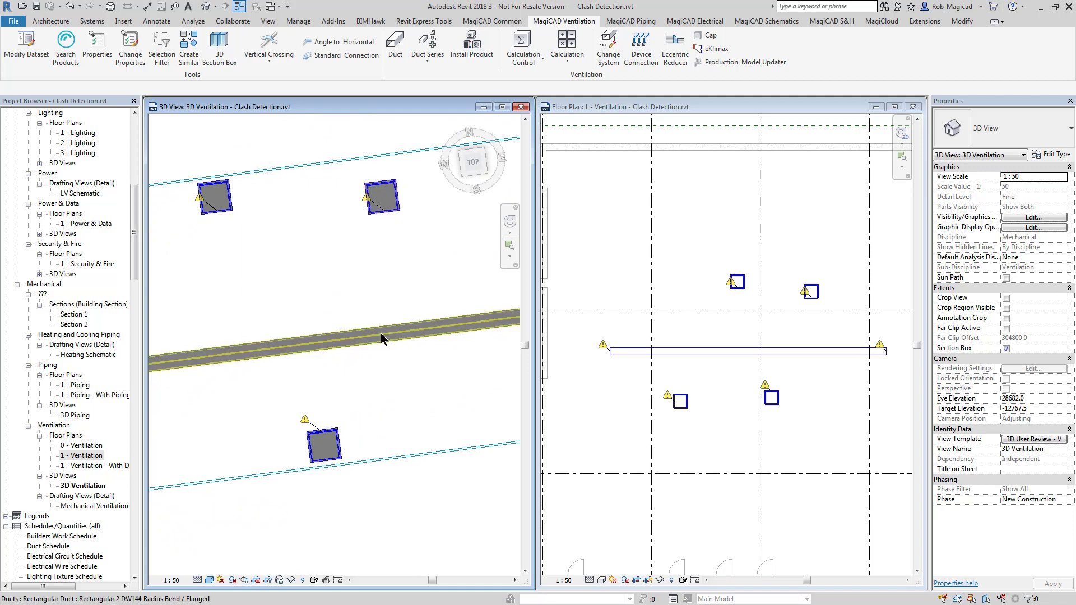
{"action": "middle_click_drag", "start_coordinate": [387, 280], "coordinate": [362, 326], "text": "shift"}
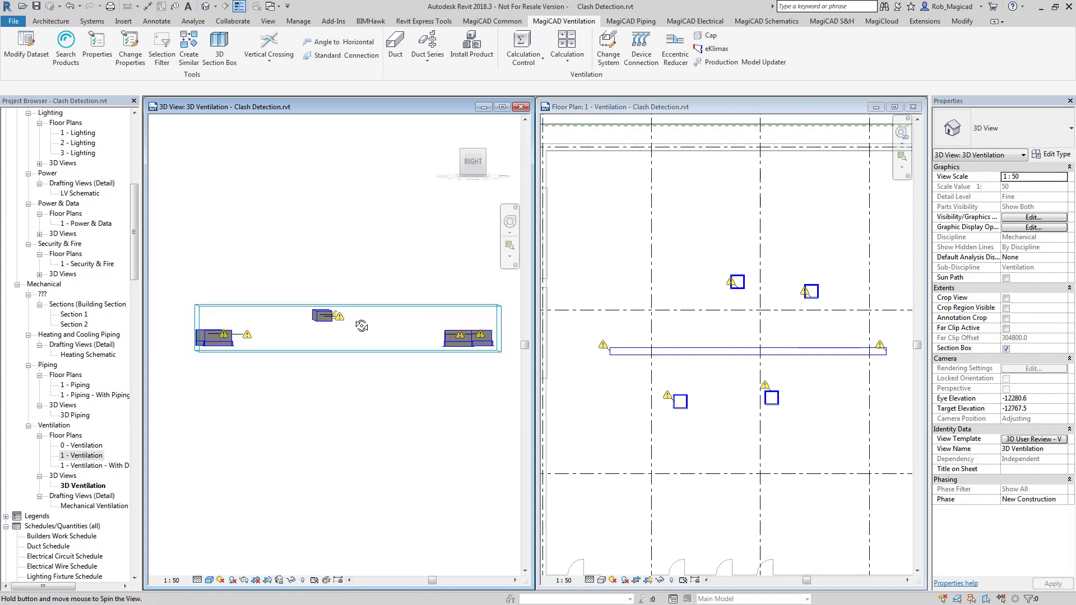
{"action": "left_click", "coordinate": [725, 321]}
{"action": "scroll", "coordinate": [764, 325], "scroll_direction": "up", "scroll_amount": 2}
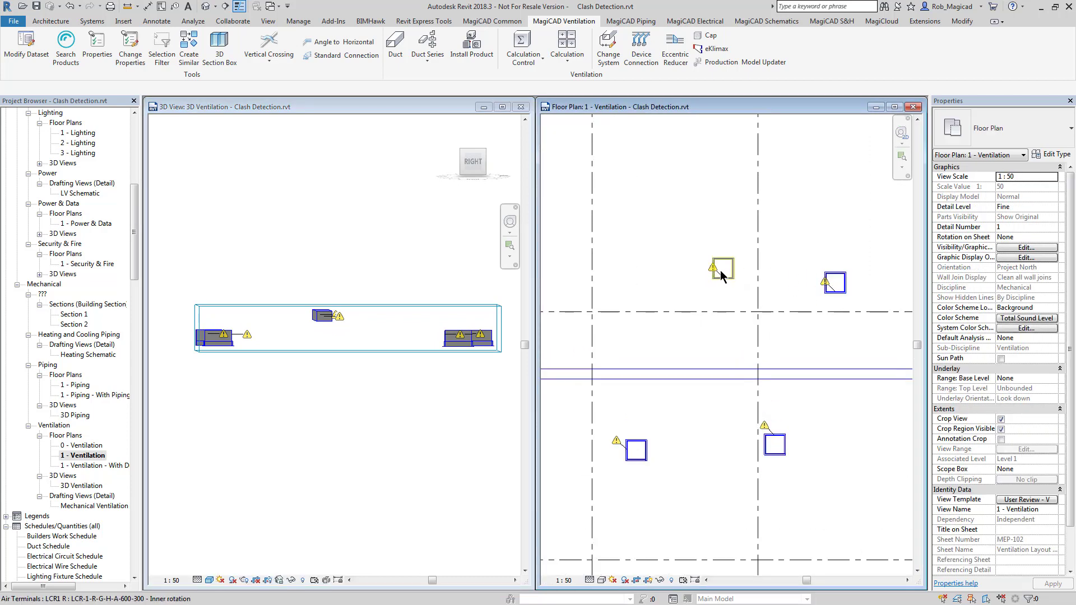
{"action": "left_click", "coordinate": [293, 317]}
{"action": "middle_click_drag", "start_coordinate": [300, 336], "coordinate": [329, 368], "text": "shift"}
{"action": "scroll", "coordinate": [401, 418], "scroll_direction": "down", "scroll_amount": 1}
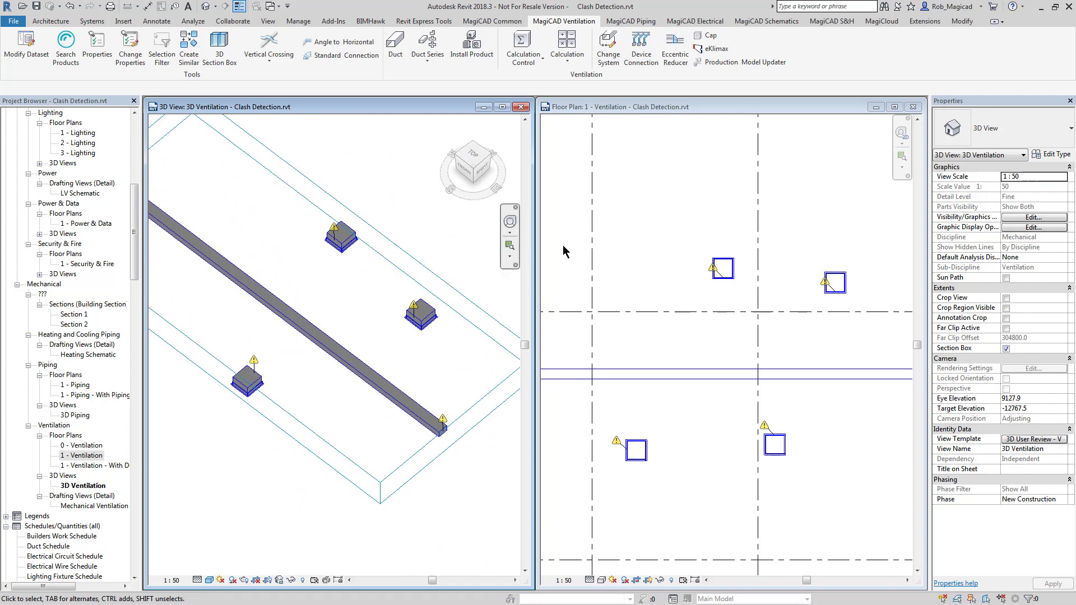
- Run Device Connection on three of the air terminals with the main duct as target, and show the 3D preview of the connection
{"action": "left_click", "coordinate": [685, 211]}
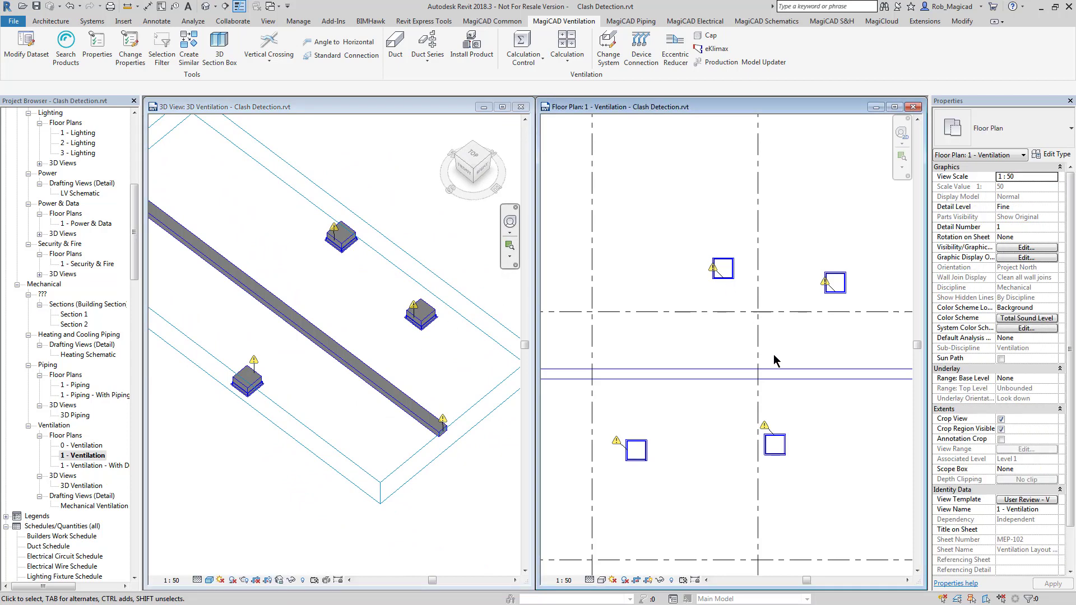
{"action": "left_click_drag", "start_coordinate": [685, 208], "coordinate": [867, 482]}
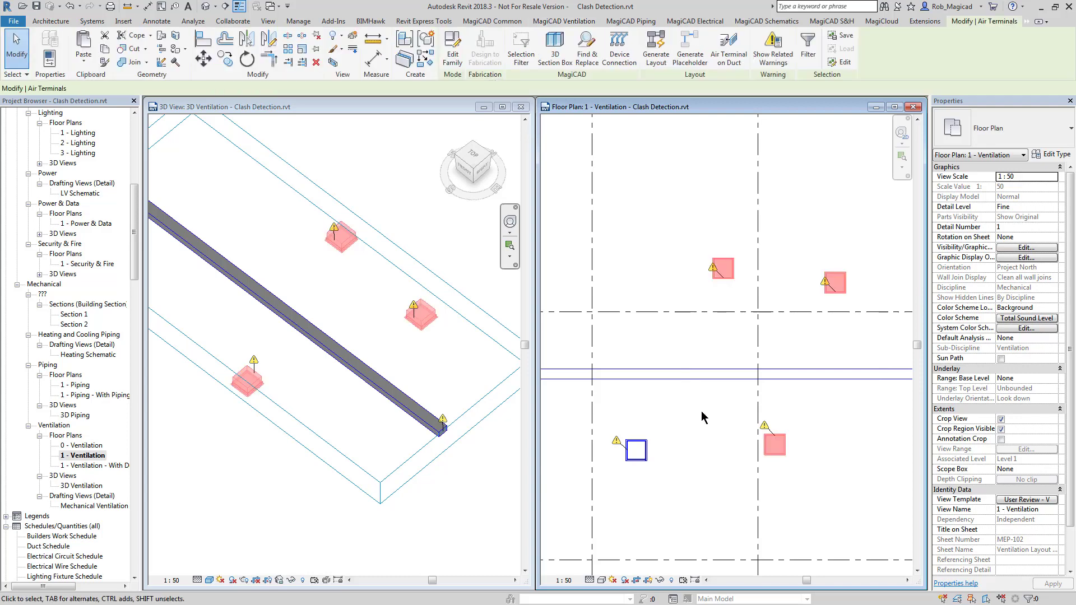
{"action": "left_click", "coordinate": [619, 45]}
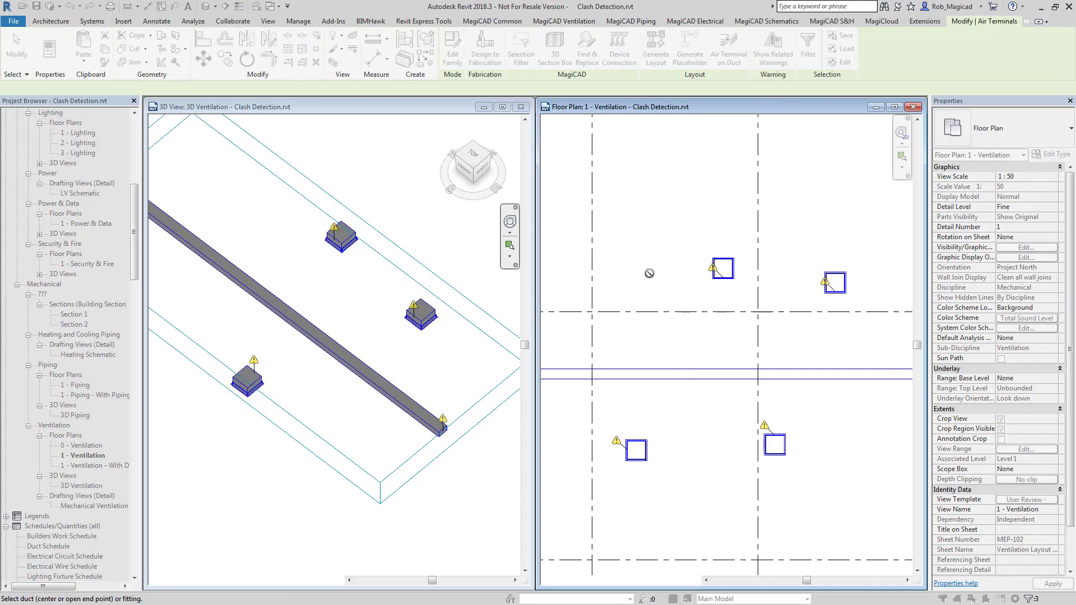
{"action": "left_click", "coordinate": [771, 371]}
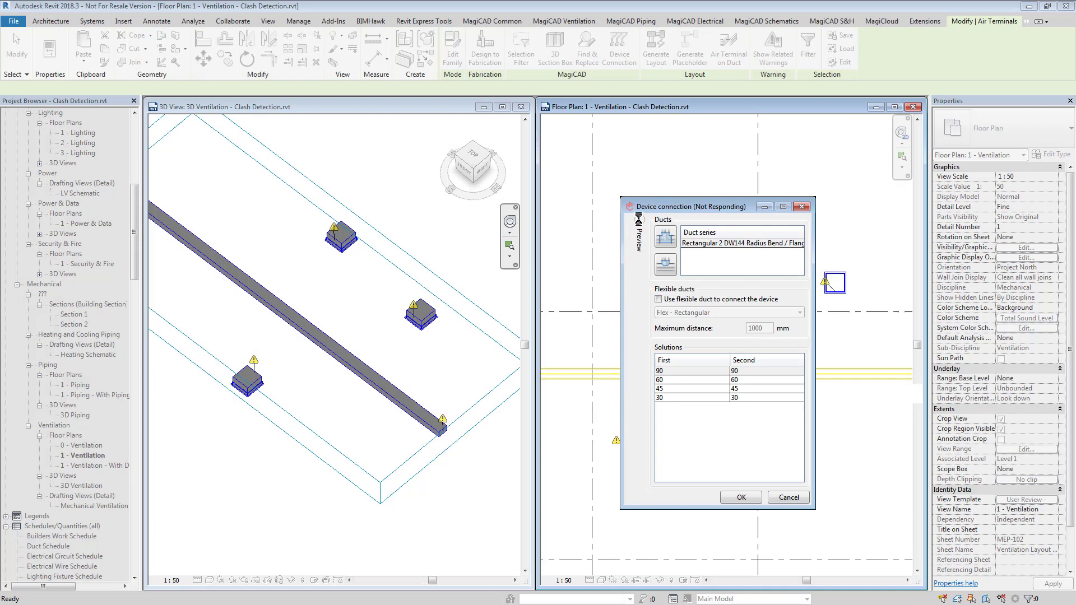
{"action": "left_click", "coordinate": [638, 219]}
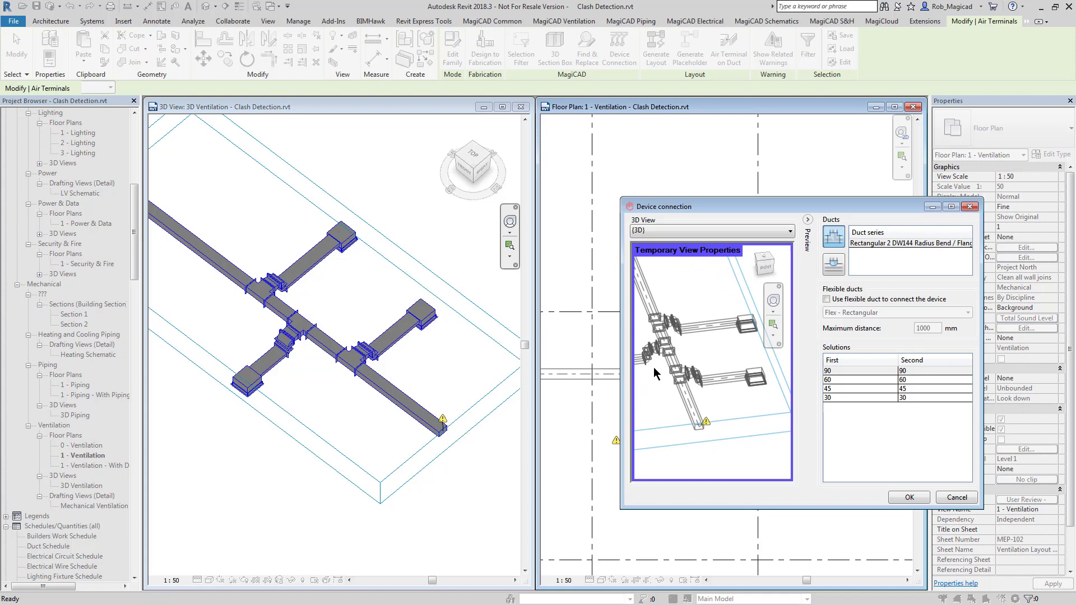
{"action": "scroll", "coordinate": [704, 367], "scroll_direction": "up", "scroll_amount": 1}
{"action": "middle_click_drag", "start_coordinate": [705, 367], "coordinate": [745, 372]}
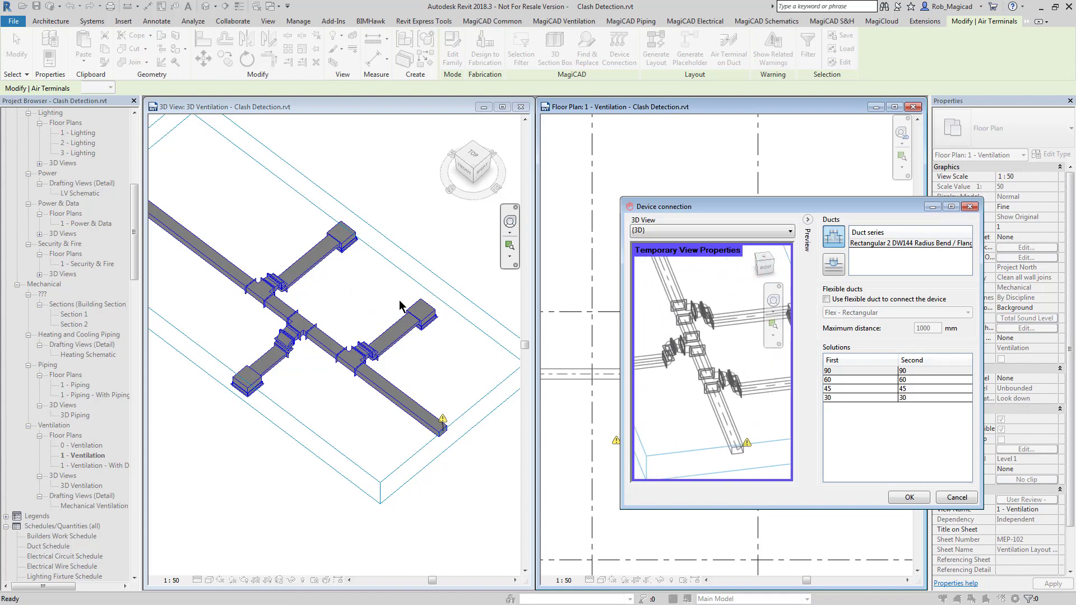
- Switch the connection type to branches attached directly to the continuous main duct, and inspect the 90/90 solution in the preview
{"action": "scroll", "coordinate": [715, 413], "scroll_direction": "up", "scroll_amount": 3}
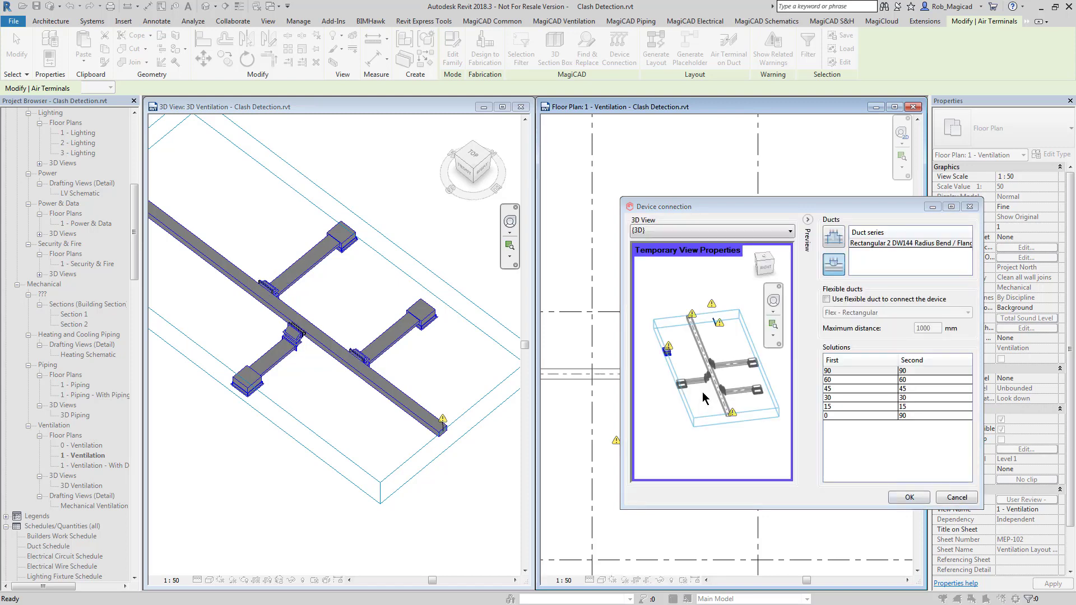
{"action": "middle_click_drag", "start_coordinate": [703, 394], "coordinate": [709, 398]}
{"action": "scroll", "coordinate": [706, 393], "scroll_direction": "up", "scroll_amount": 3}
{"action": "scroll", "coordinate": [705, 382], "scroll_direction": "up", "scroll_amount": 5}
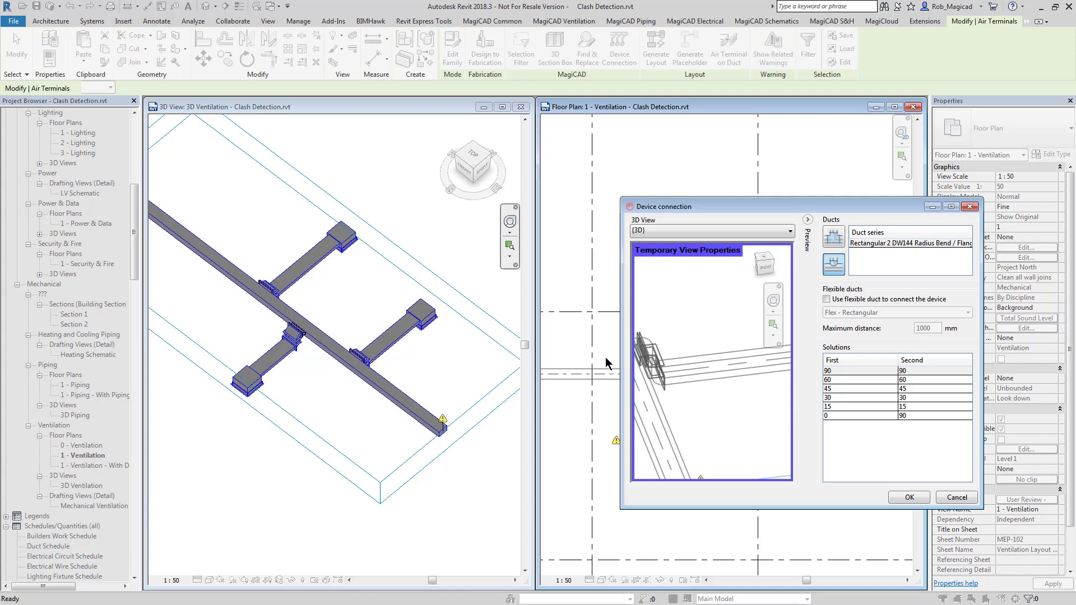
- Compare the 45/45 and 0/90 connection solutions from several angles in the preview
{"action": "middle_click_drag", "start_coordinate": [690, 362], "coordinate": [720, 414], "text": "shift"}
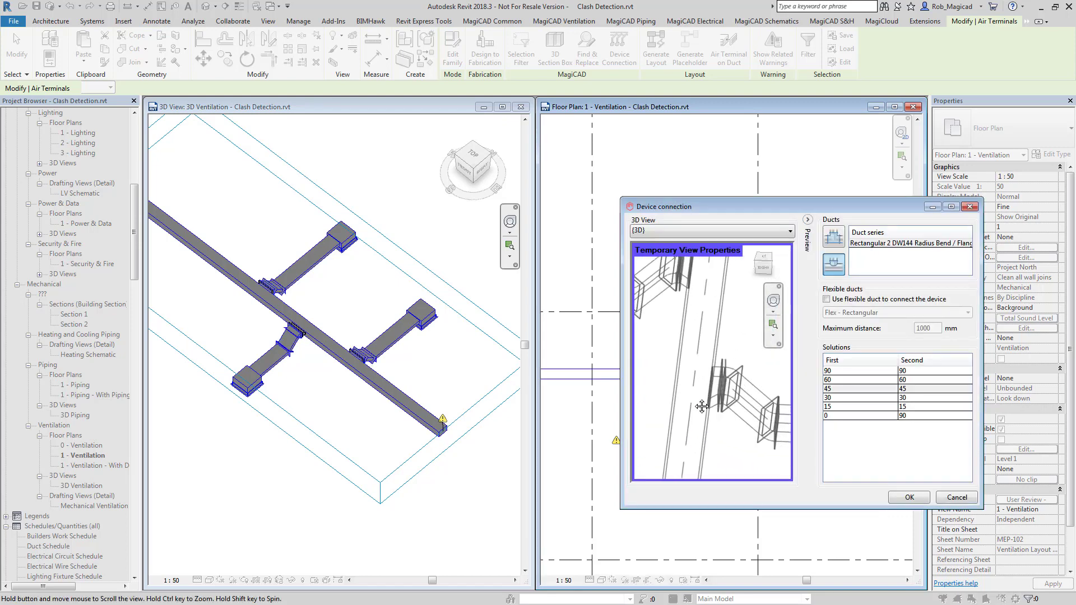
{"action": "scroll", "coordinate": [745, 418], "scroll_direction": "up", "scroll_amount": 3}
{"action": "scroll", "coordinate": [730, 409], "scroll_direction": "down", "scroll_amount": 3}
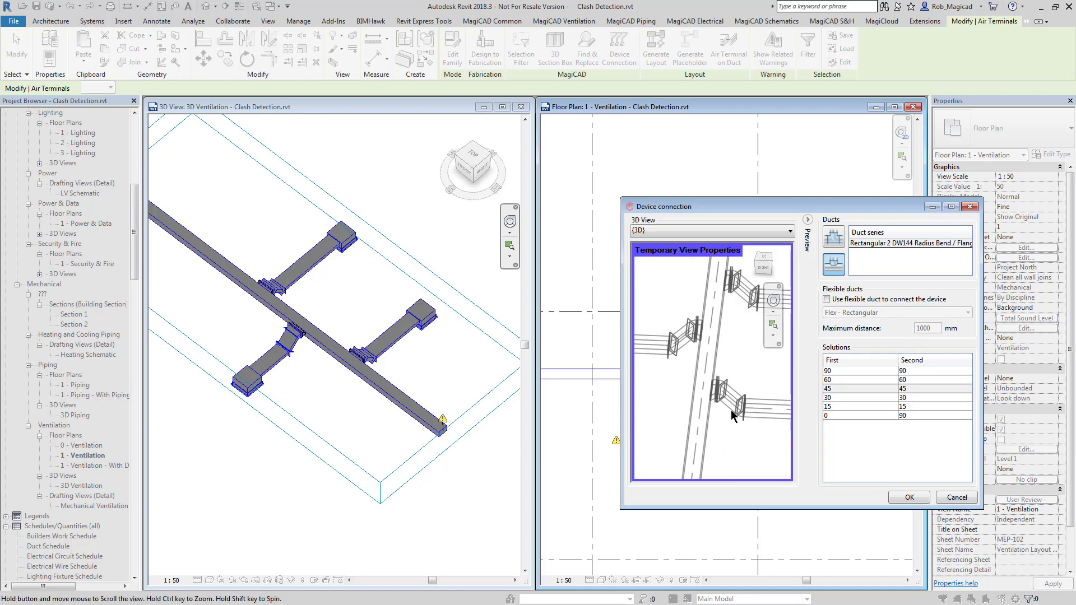
{"action": "middle_click_drag", "start_coordinate": [731, 409], "coordinate": [698, 369]}
{"action": "scroll", "coordinate": [698, 369], "scroll_direction": "down", "scroll_amount": 2}
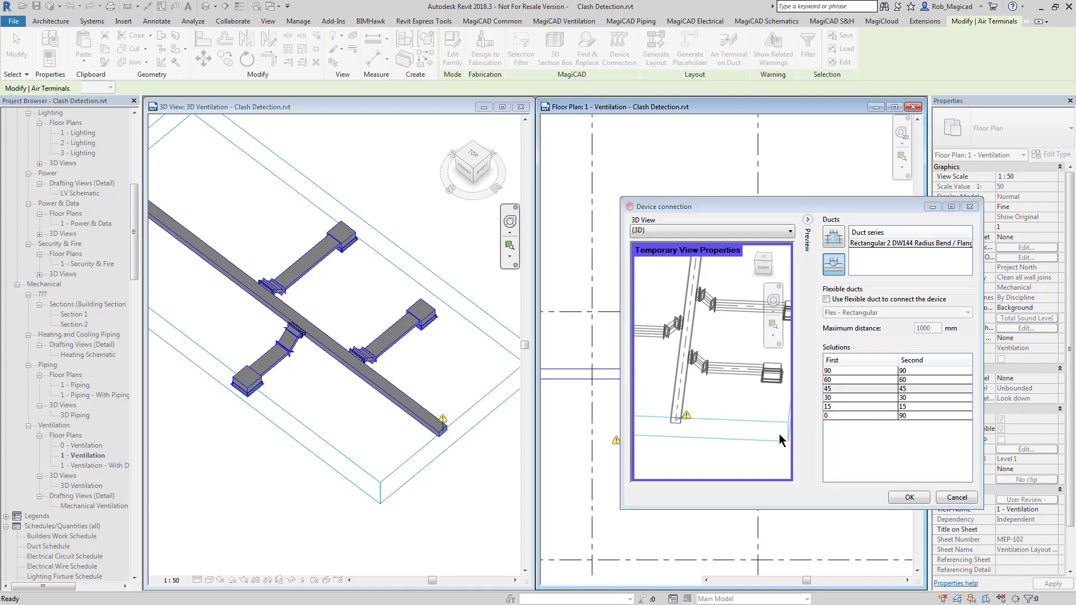
{"action": "middle_click_drag", "start_coordinate": [716, 422], "coordinate": [689, 420]}
{"action": "scroll", "coordinate": [704, 411], "scroll_direction": "up", "scroll_amount": 4}
{"action": "scroll", "coordinate": [701, 406], "scroll_direction": "up", "scroll_amount": 1}
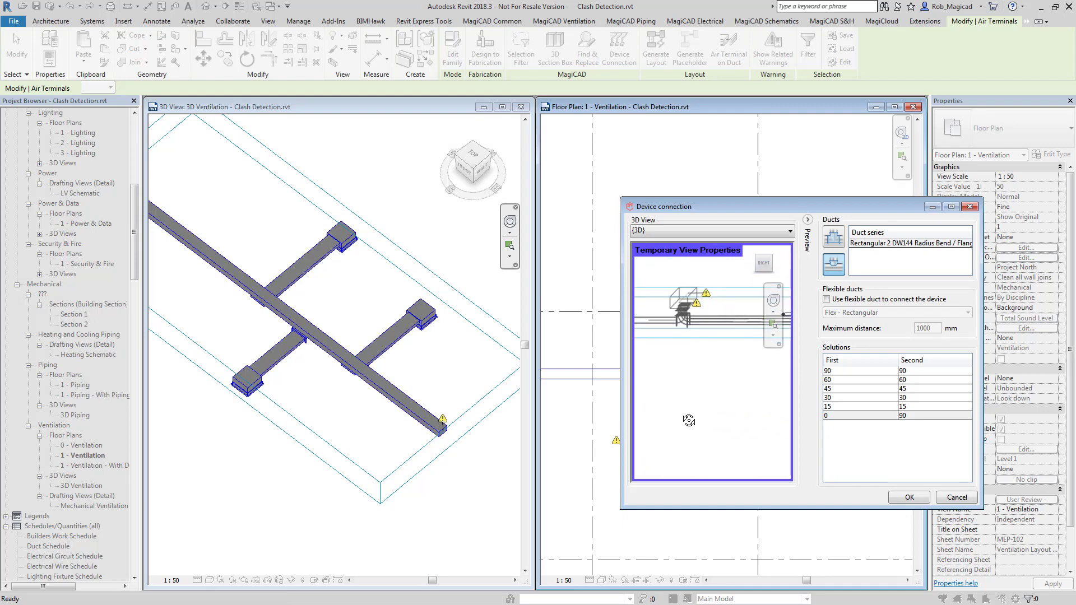
- Connect the three terminals using the 45/45 solution and Flex - Rectangular flexible duct with a maximum distance of 600 mm
{"action": "left_click", "coordinate": [887, 390]}
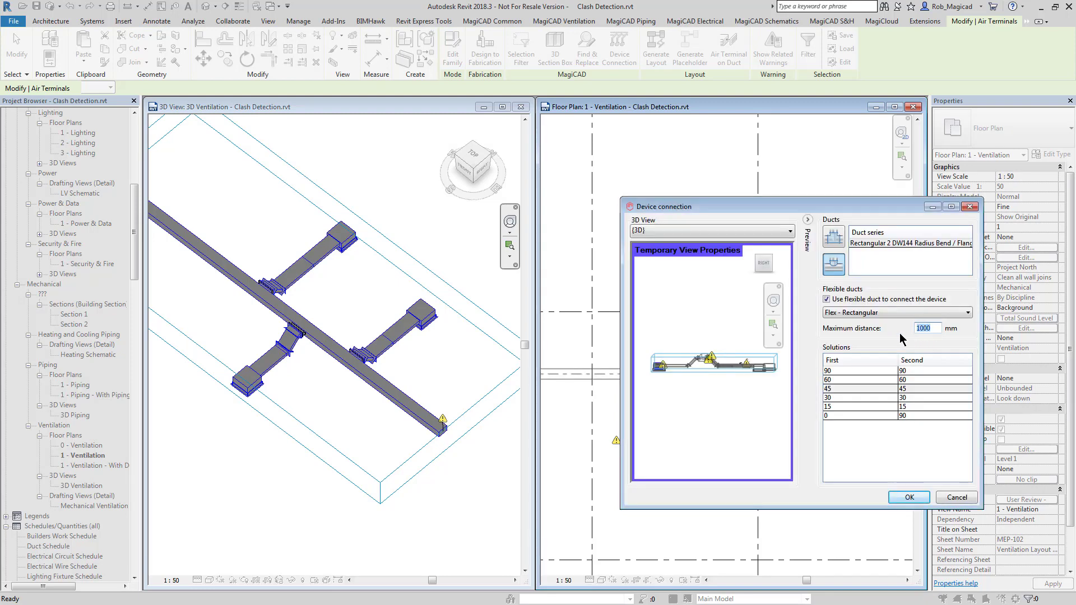
{"action": "type", "text": "600"}
{"action": "left_click", "coordinate": [966, 328]}
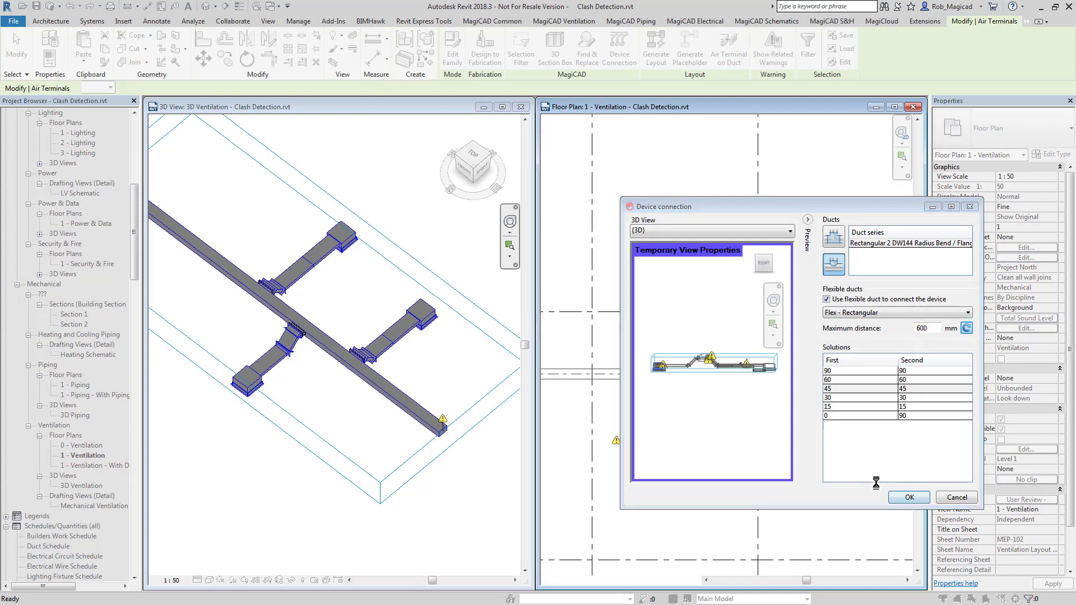
{"action": "left_click", "coordinate": [900, 497]}
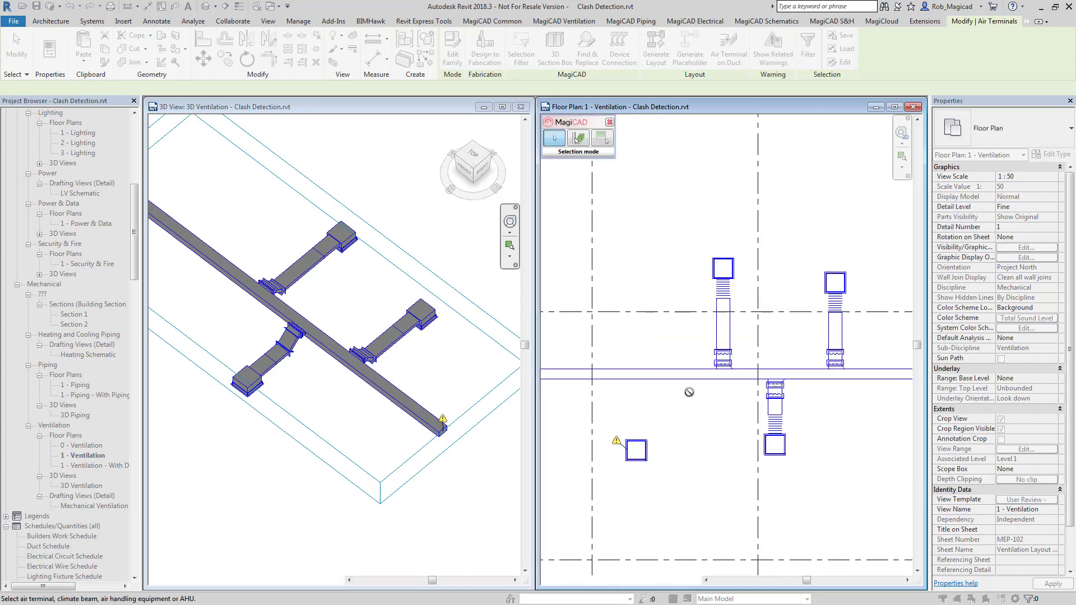
- Move the connected air terminal nearest the main duct's end out of line with its branch, bending the flexible duct
{"action": "scroll", "coordinate": [725, 305], "scroll_direction": "up", "scroll_amount": 4}
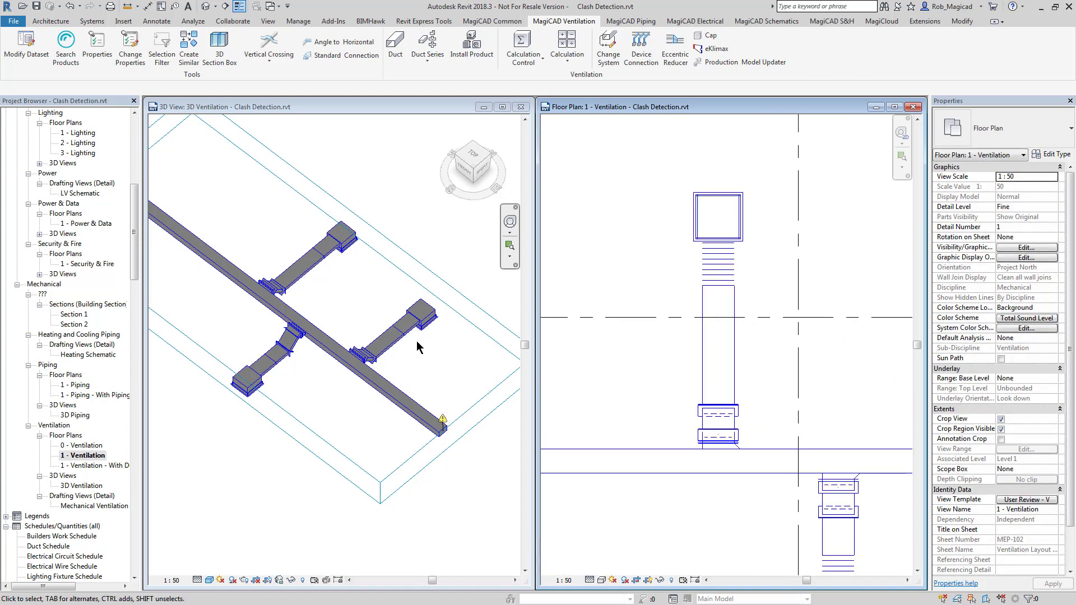
{"action": "left_click", "coordinate": [394, 415]}
{"action": "middle_click_drag", "start_coordinate": [394, 414], "coordinate": [311, 368], "text": "shift"}
{"action": "scroll", "coordinate": [303, 359], "scroll_direction": "up", "scroll_amount": 2}
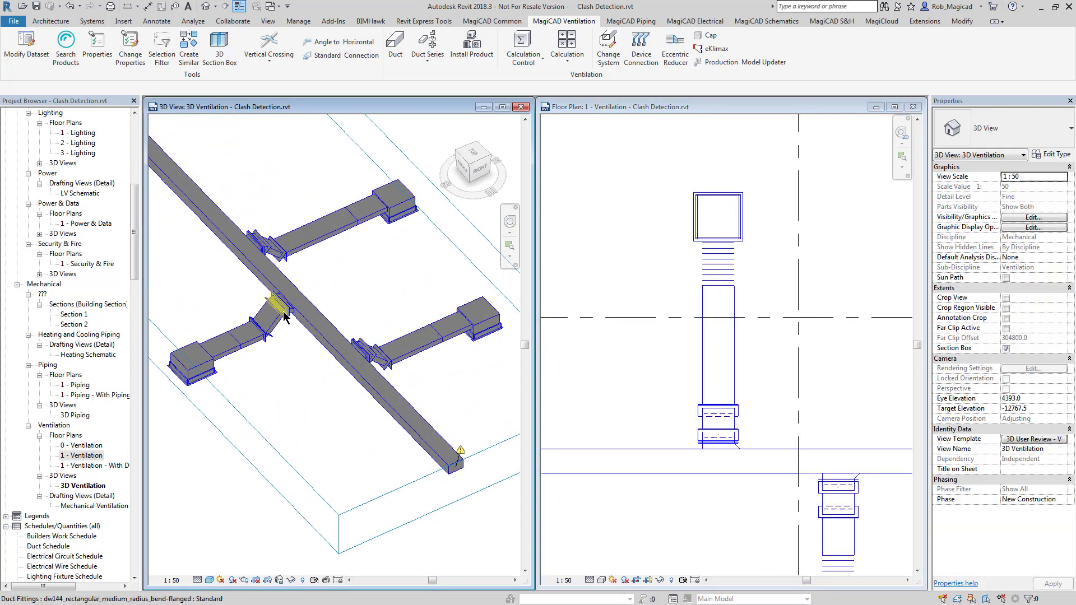
{"action": "left_click", "coordinate": [486, 329]}
{"action": "left_click_drag", "start_coordinate": [491, 309], "coordinate": [491, 290]}
{"action": "left_click", "coordinate": [459, 399]}
{"action": "middle_click_drag", "start_coordinate": [460, 398], "coordinate": [438, 403], "text": "shift"}
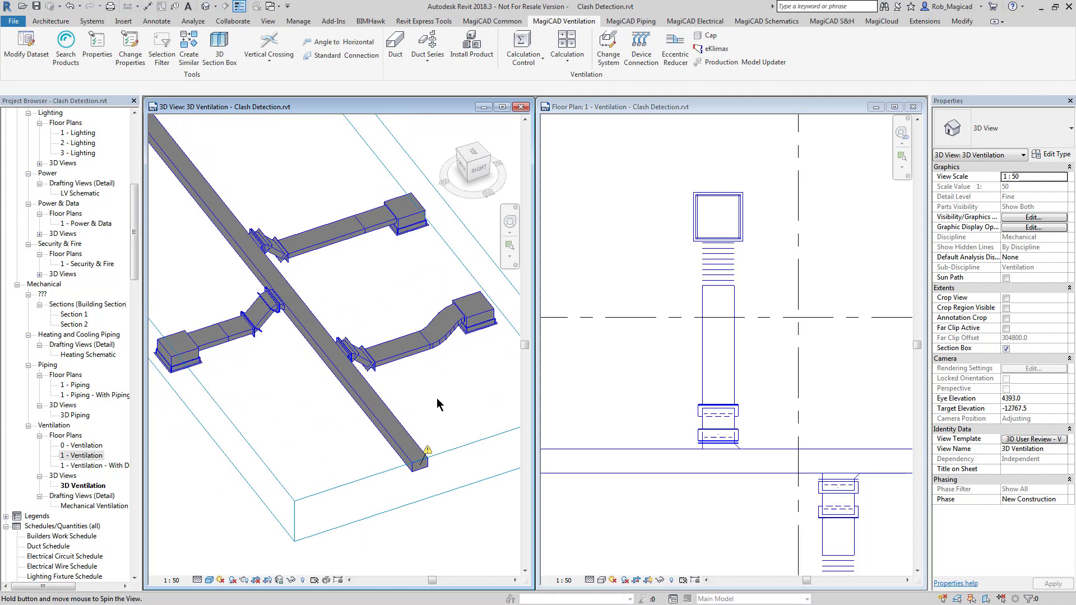
{"action": "scroll", "coordinate": [374, 404], "scroll_direction": "down", "scroll_amount": 2}
{"action": "scroll", "coordinate": [314, 391], "scroll_direction": "down", "scroll_amount": 1}
- Run Device Connection on the remaining air terminal, picking a connection point near the other end of the main duct
{"action": "left_click", "coordinate": [670, 388]}
{"action": "scroll", "coordinate": [694, 394], "scroll_direction": "down", "scroll_amount": 3}
{"action": "middle_click_drag", "start_coordinate": [634, 437], "coordinate": [680, 388]}
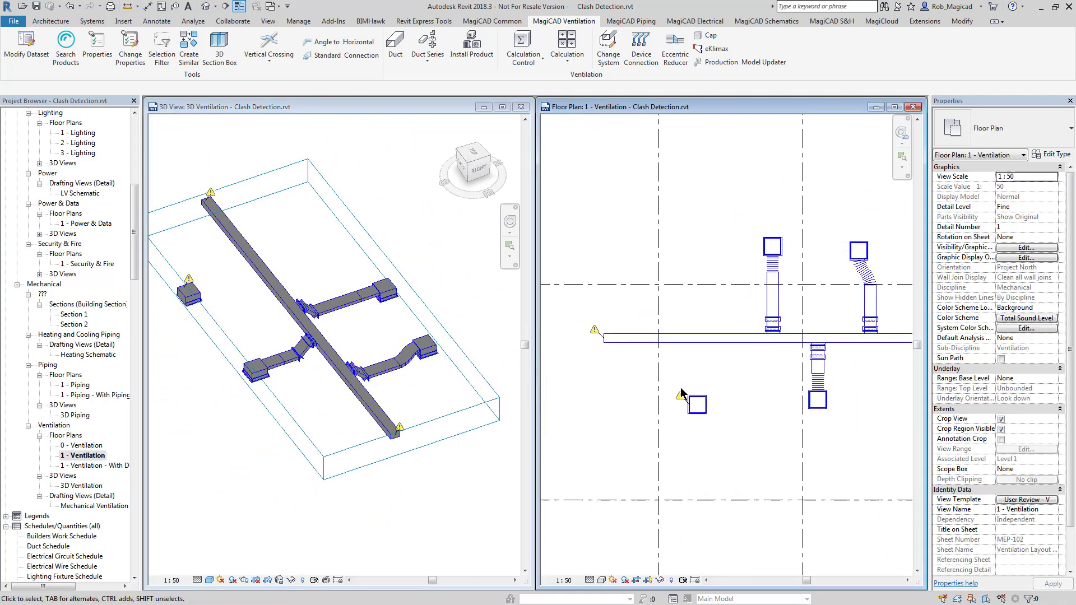
{"action": "scroll", "coordinate": [667, 398], "scroll_direction": "up", "scroll_amount": 2}
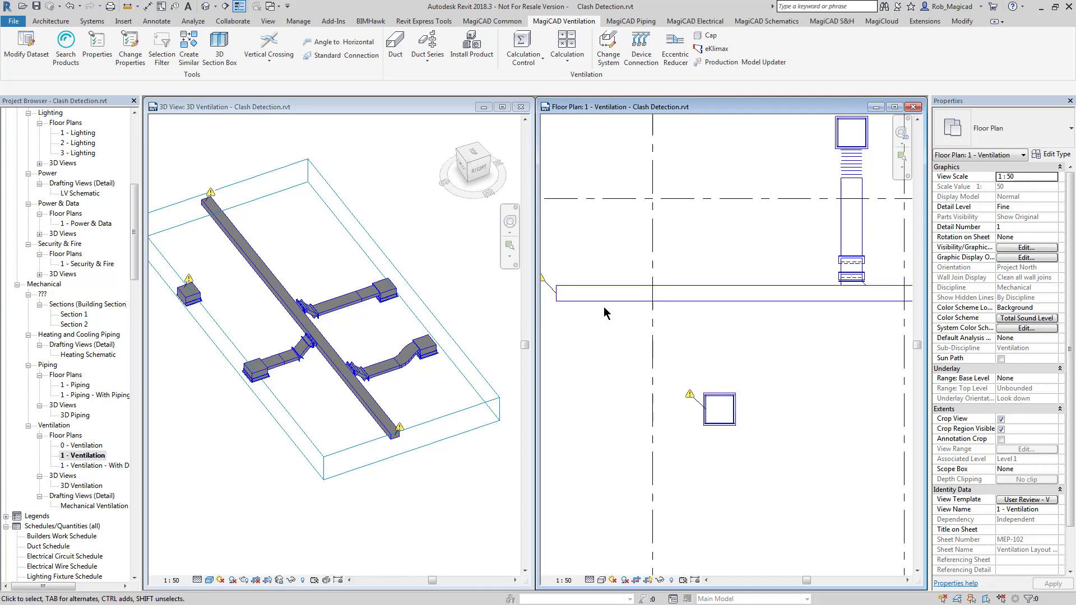
{"action": "left_click", "coordinate": [678, 384]}
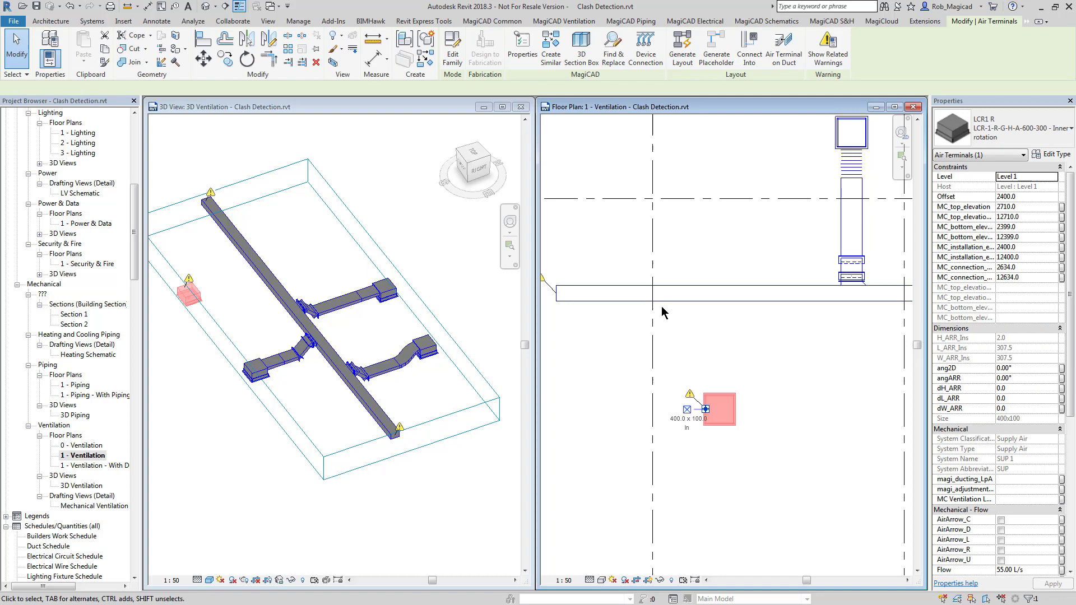
{"action": "left_click", "coordinate": [645, 56]}
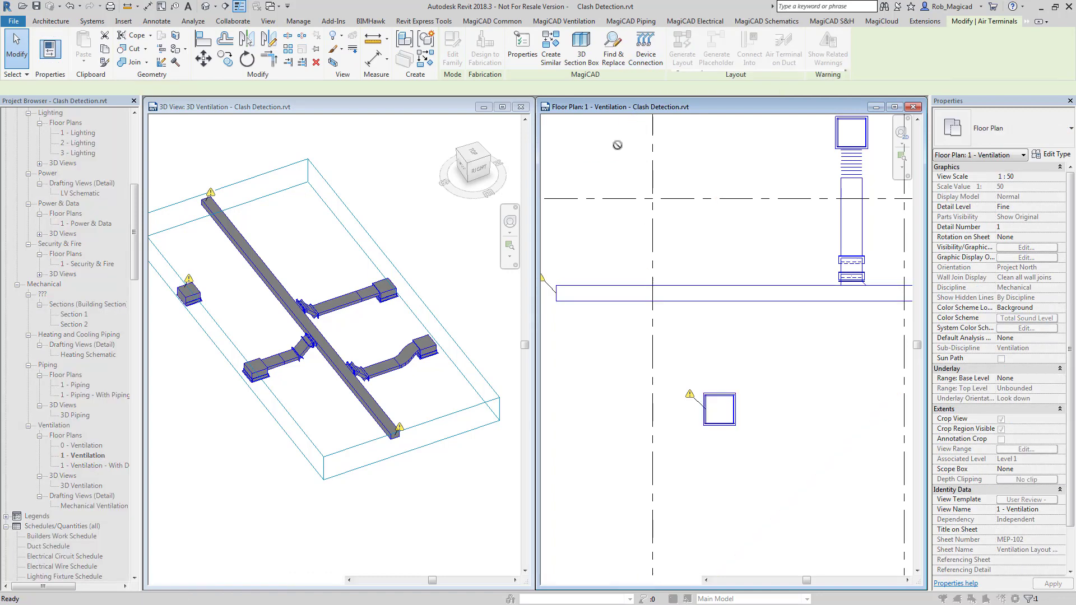
{"action": "left_click", "coordinate": [624, 300]}
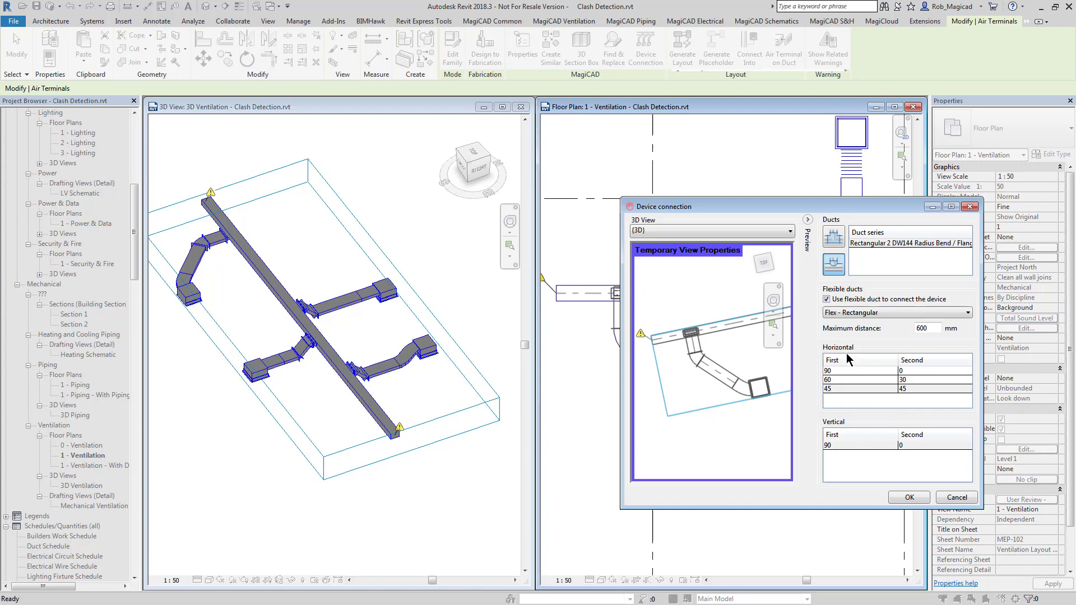
- Choose the 90/0 horizontal solution, check the vertical solutions in the preview, and create the fourth terminal's connection
{"action": "key", "text": "ctrl"}
{"action": "key", "text": "ctrl"}
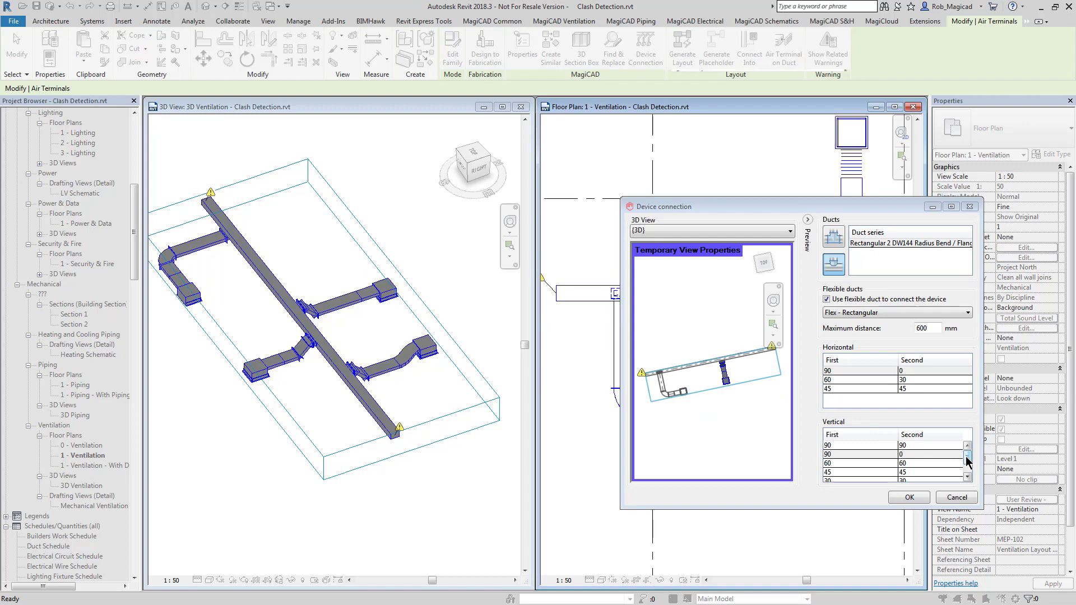
{"action": "scroll", "coordinate": [677, 384], "scroll_direction": "up", "scroll_amount": 3}
{"action": "middle_click_drag", "start_coordinate": [678, 384], "coordinate": [748, 322], "text": "shift"}
{"action": "scroll", "coordinate": [723, 377], "scroll_direction": "up", "scroll_amount": 3}
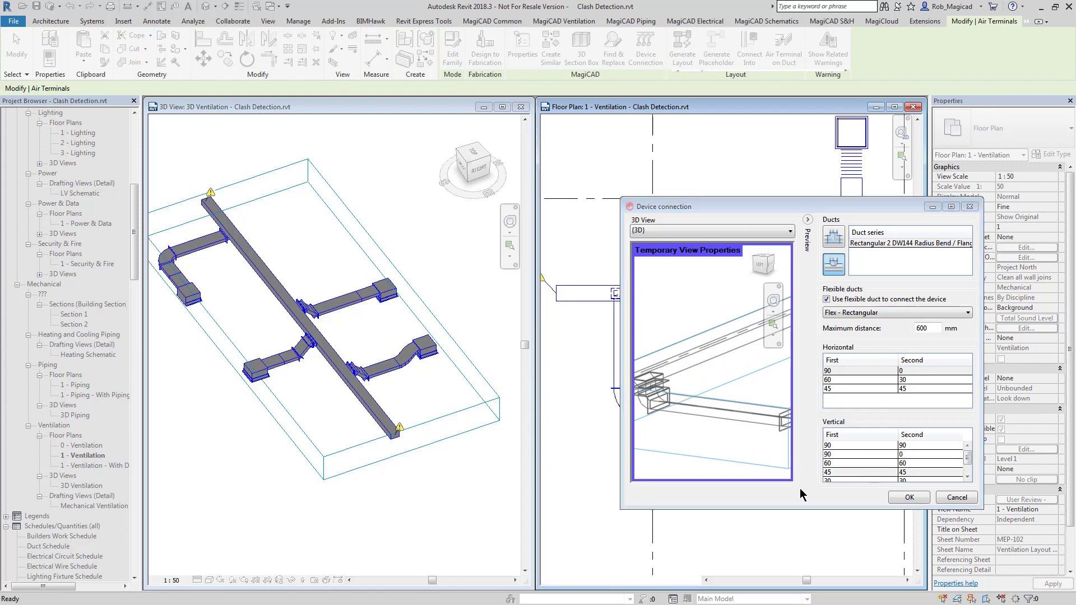
{"action": "left_click", "coordinate": [909, 498]}
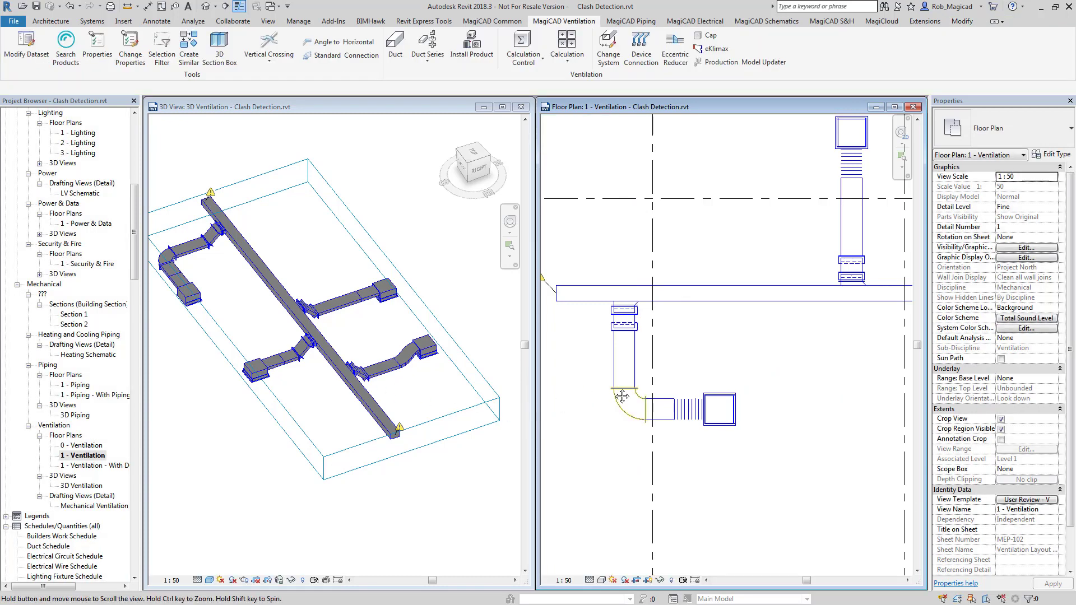
- Move the fourth air terminal diagonally away from its branch duct so that its flexible duct curves
{"action": "left_click", "coordinate": [249, 299]}
{"action": "scroll", "coordinate": [248, 298], "scroll_direction": "up", "scroll_amount": 3}
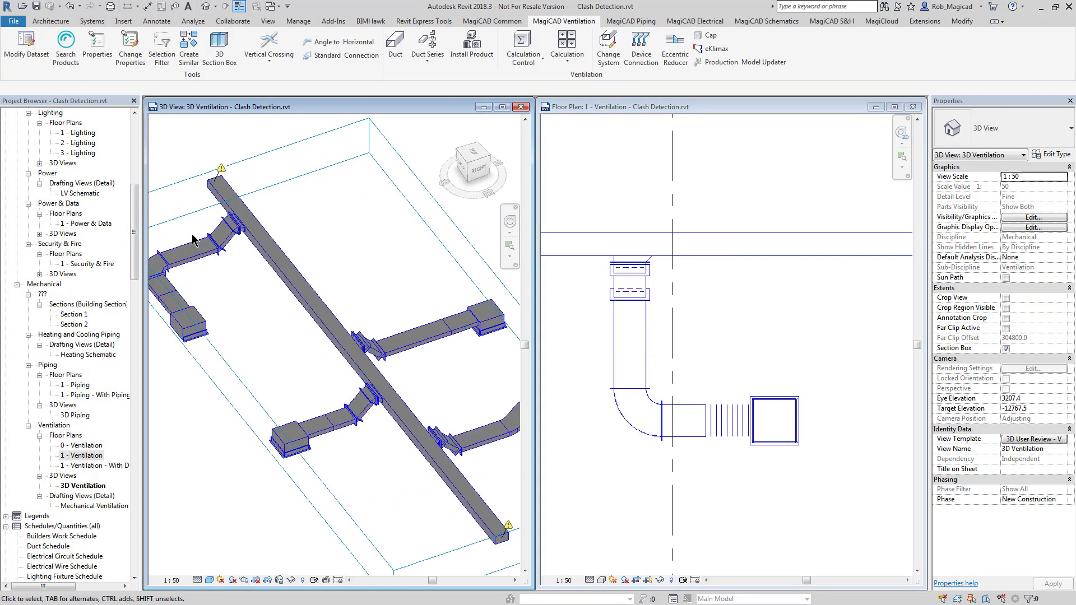
{"action": "scroll", "coordinate": [262, 312], "scroll_direction": "up", "scroll_amount": 2}
{"action": "scroll", "coordinate": [261, 313], "scroll_direction": "up", "scroll_amount": 1}
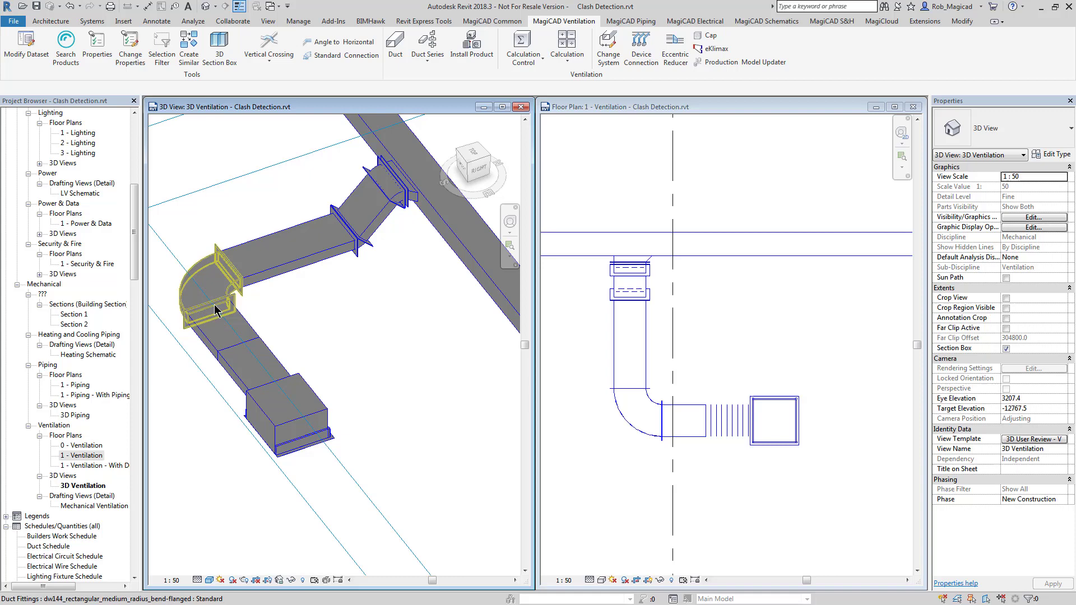
{"action": "middle_click_drag", "start_coordinate": [221, 346], "coordinate": [364, 283], "text": "shift"}
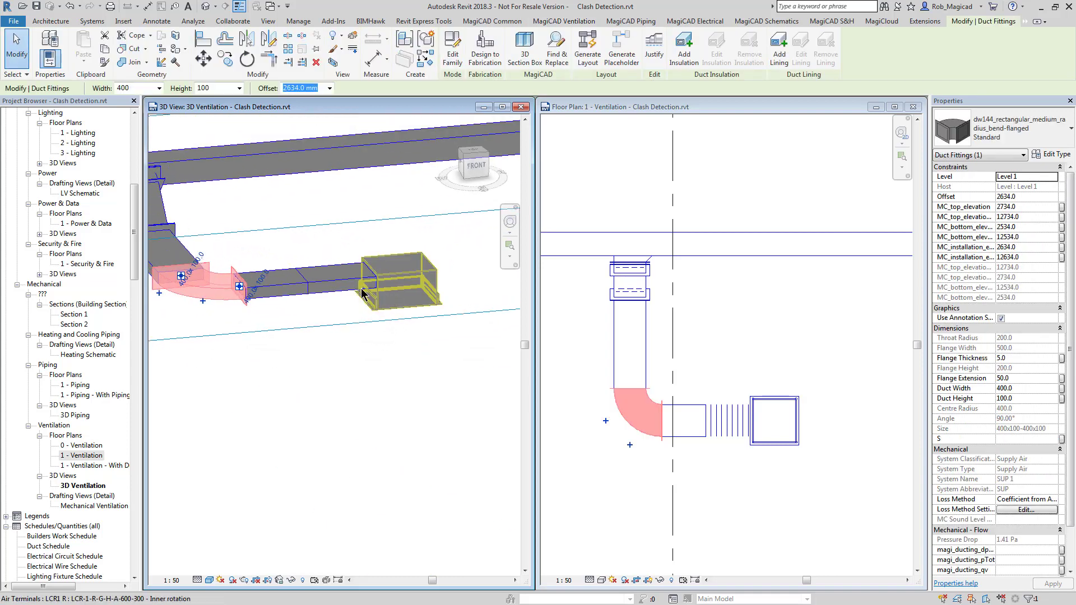
{"action": "left_click", "coordinate": [427, 268]}
{"action": "left_click_drag", "start_coordinate": [428, 270], "coordinate": [463, 259]}
{"action": "middle_click_drag", "start_coordinate": [373, 362], "coordinate": [368, 444], "text": "shift"}
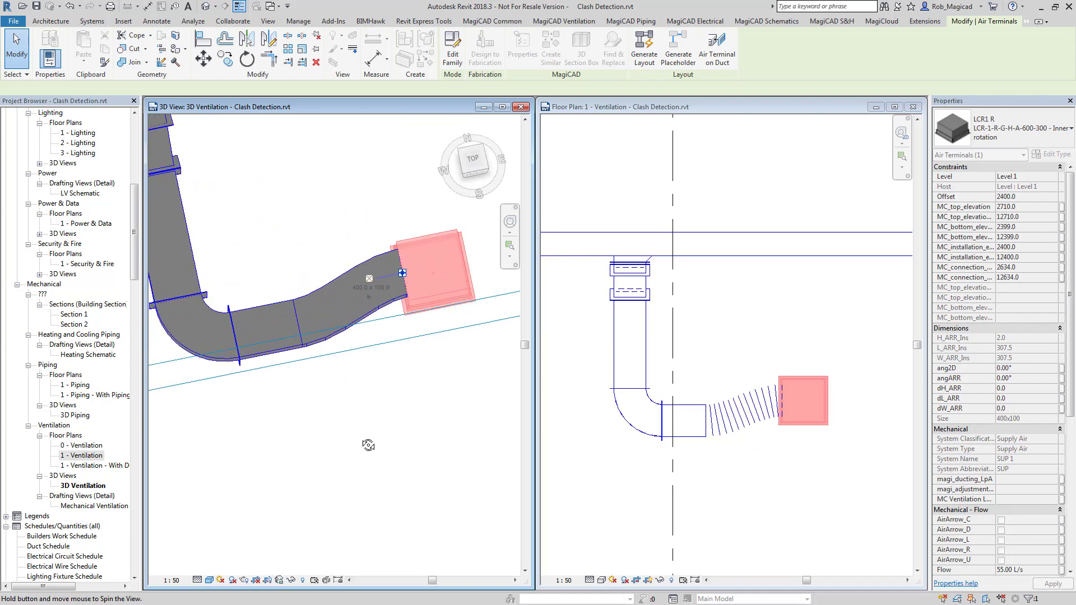
{"action": "left_click", "coordinate": [352, 437]}
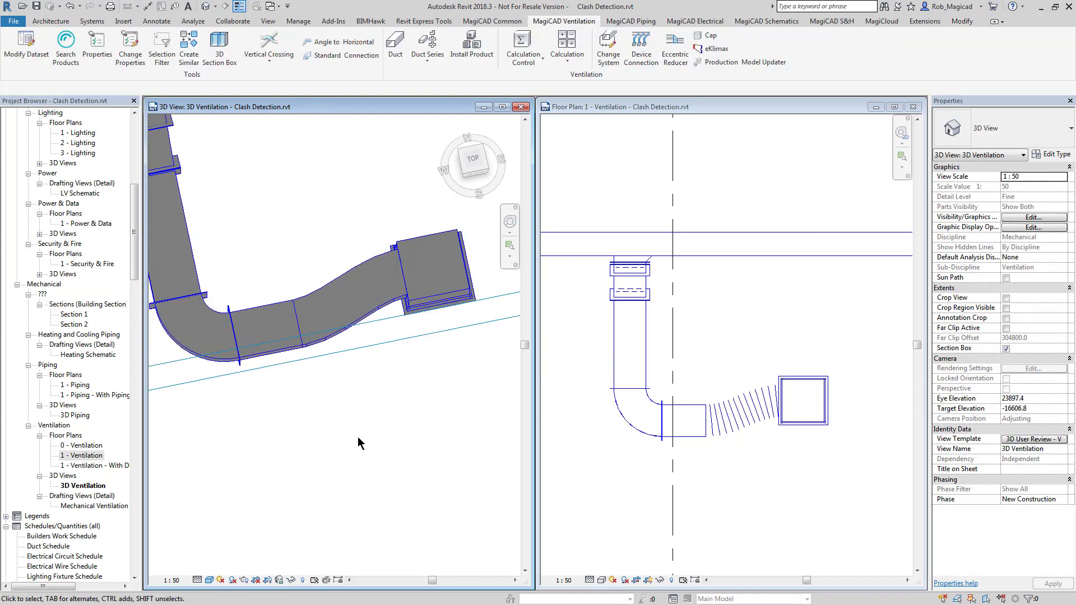